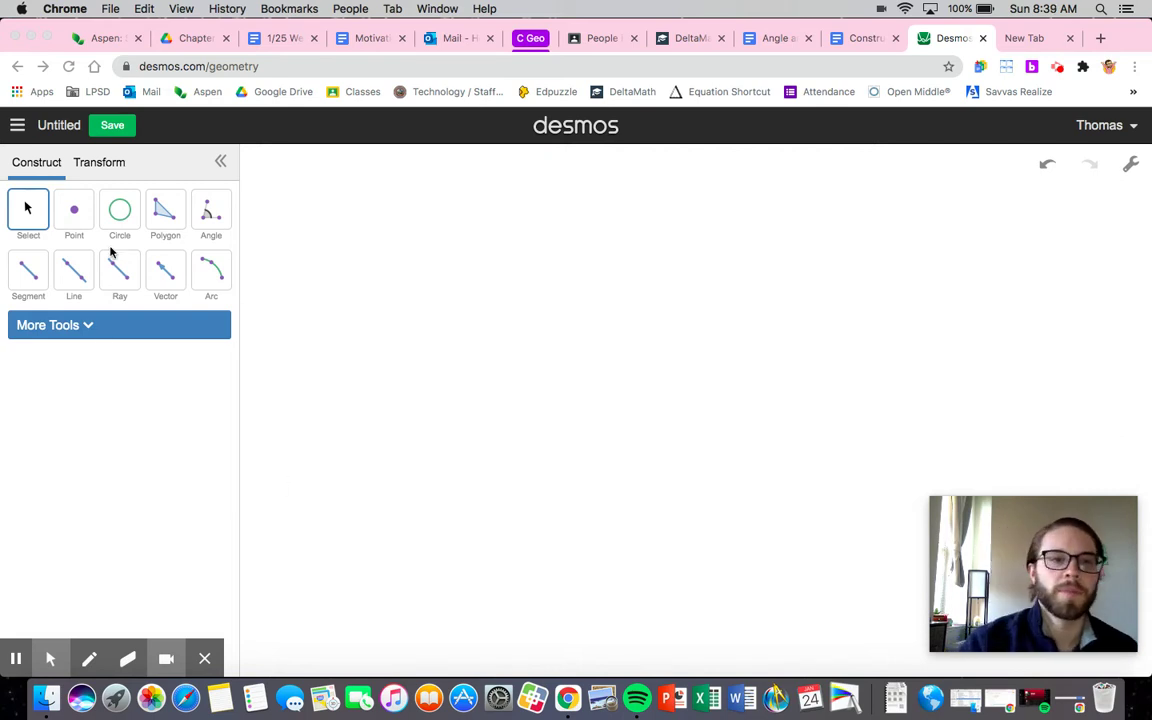
Draw a triangle with the Polygon tool, with a roughly horizontal base and its apex above, nearer the left end.
click(164, 224)
click(170, 205)
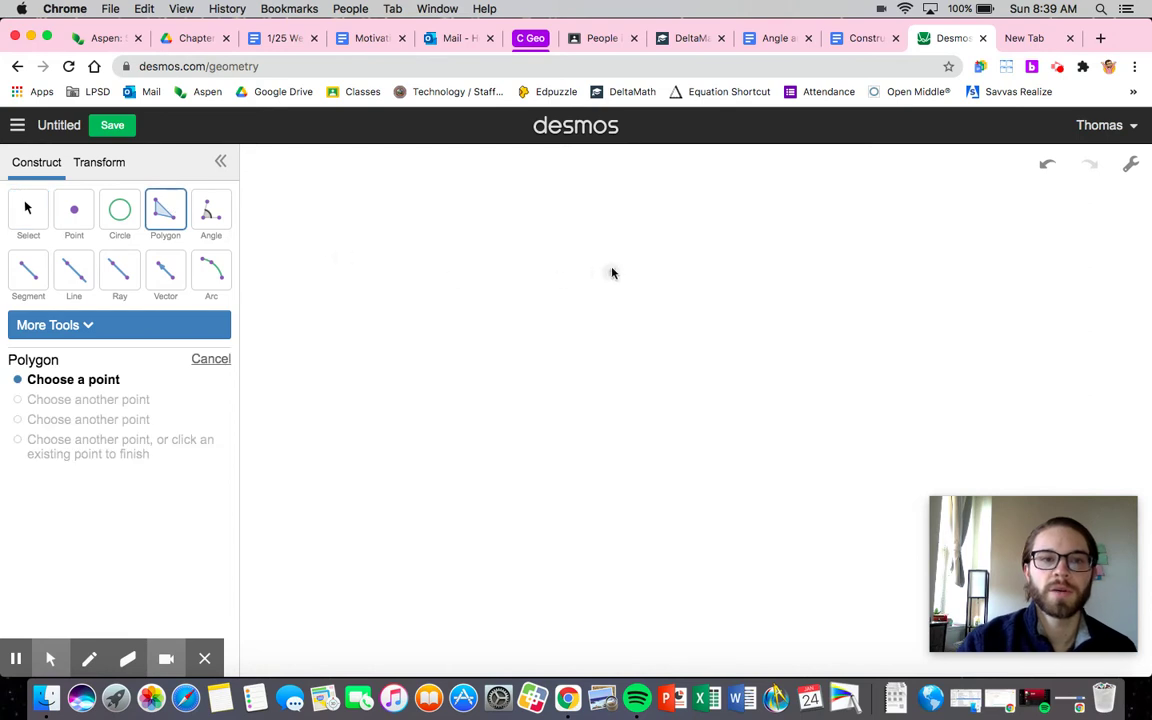
click(584, 258)
click(446, 431)
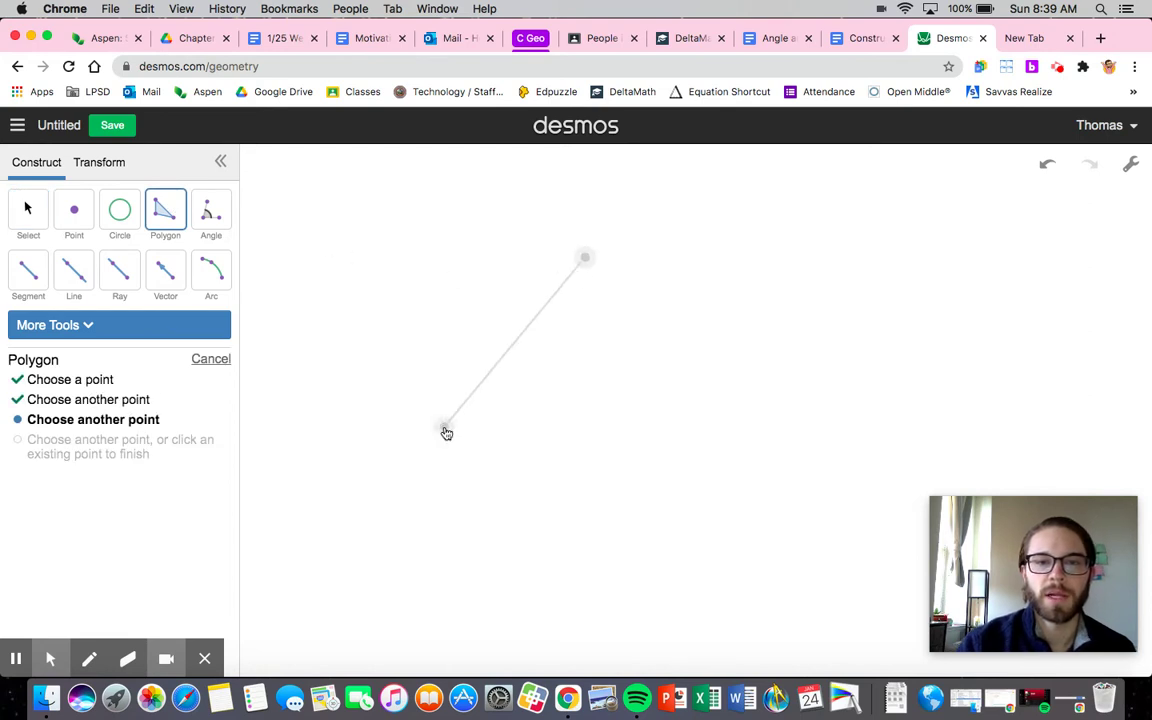
double_click(818, 425)
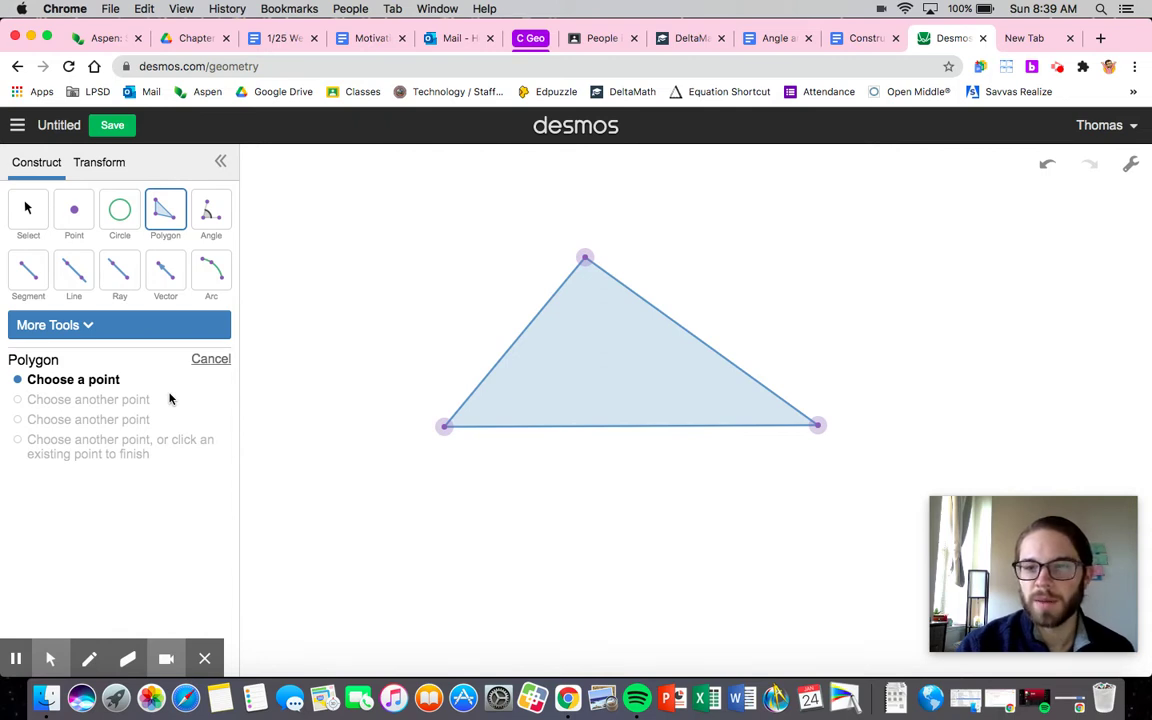
Draw a separate, nearly horizontal segment above and to the right of the triangle, shorter than its base, as the compass radius.
click(30, 266)
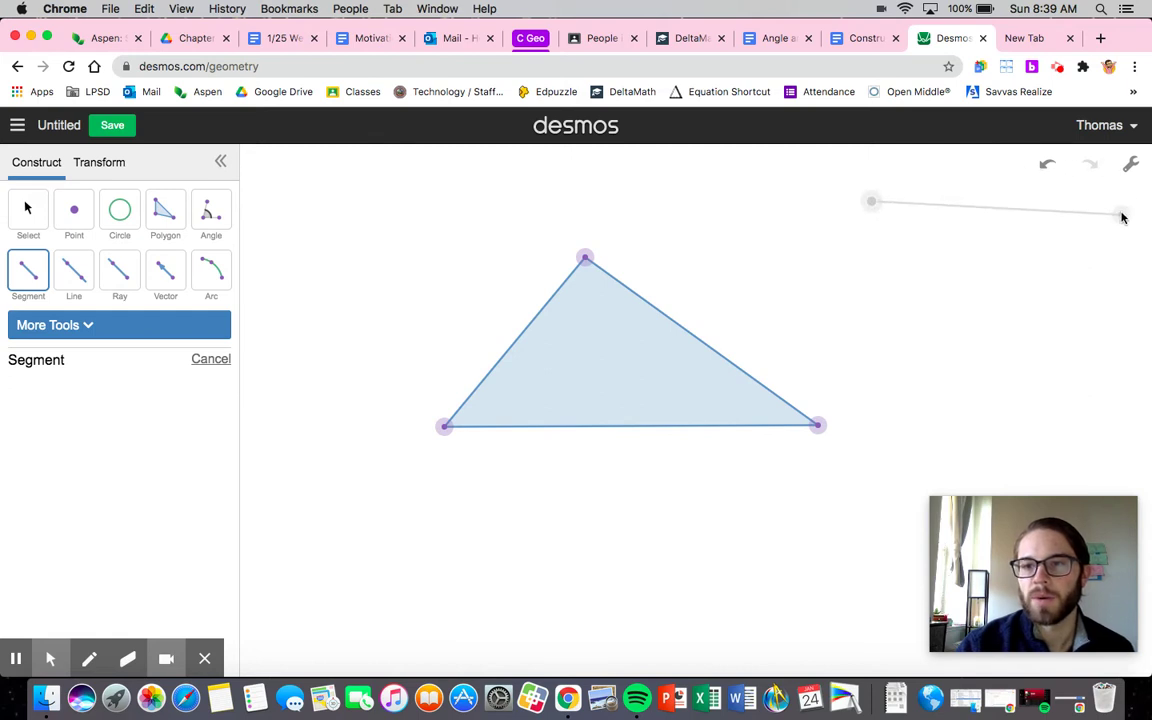
click(1130, 208)
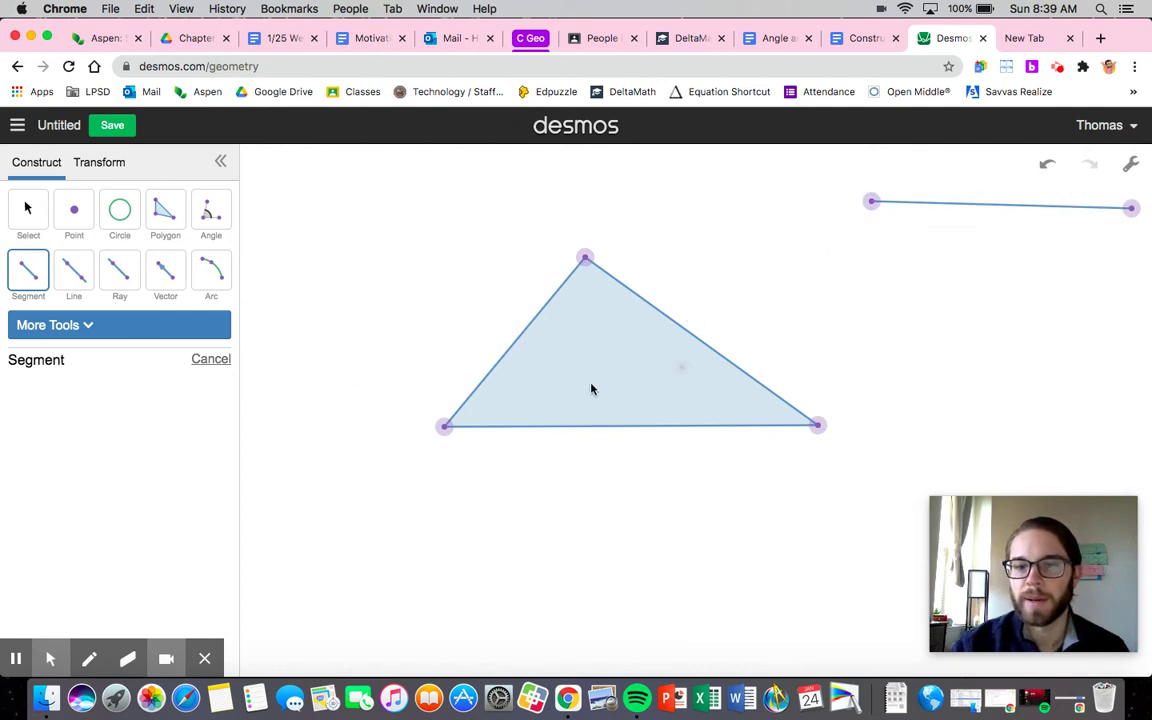
click(34, 230)
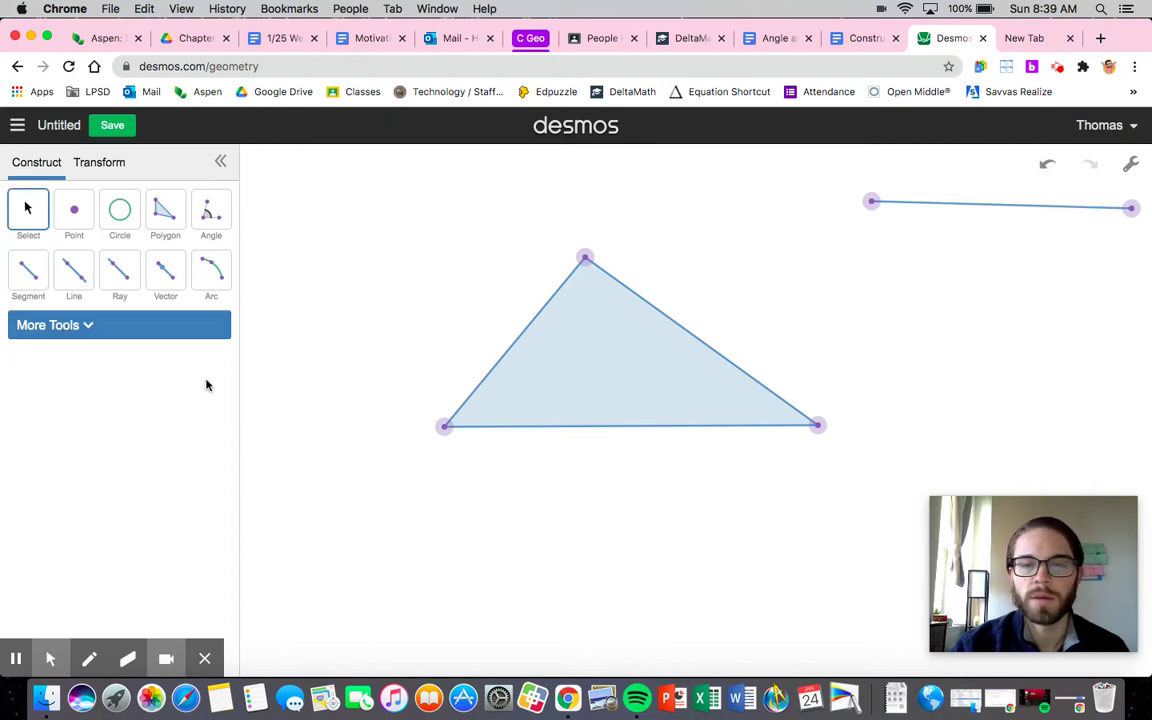
Construct a Compass circle centered on the triangle's right vertex, using the separate segment as the radius.
click(88, 330)
click(36, 364)
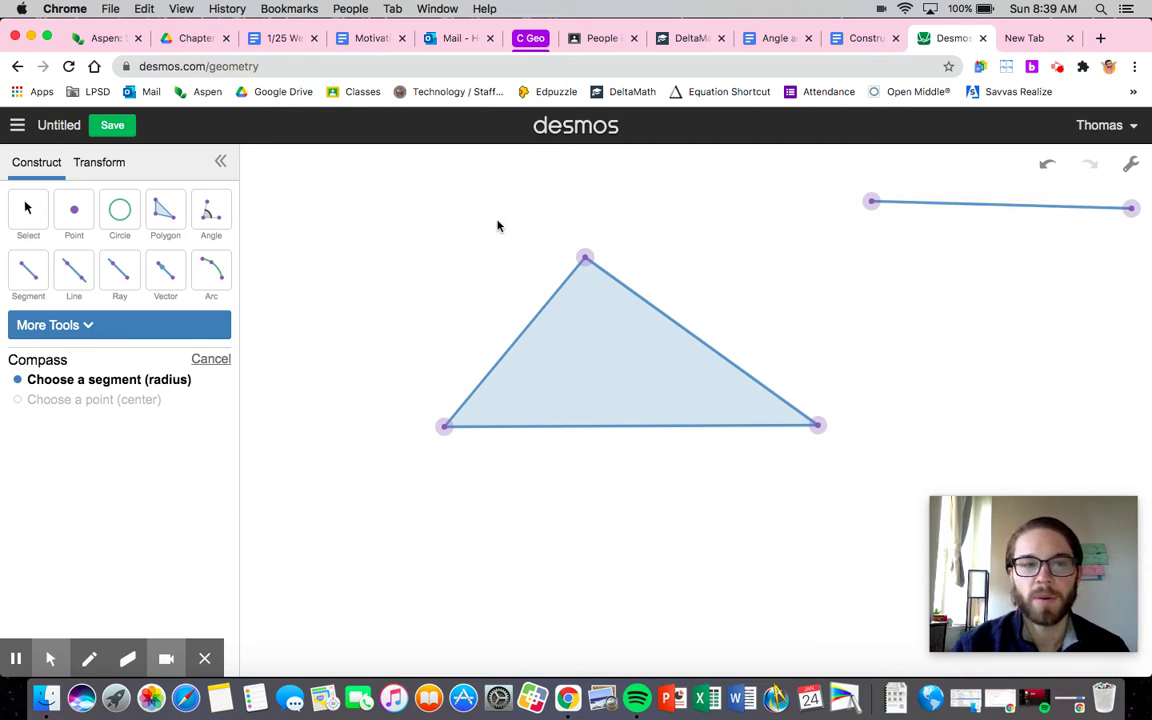
click(1016, 207)
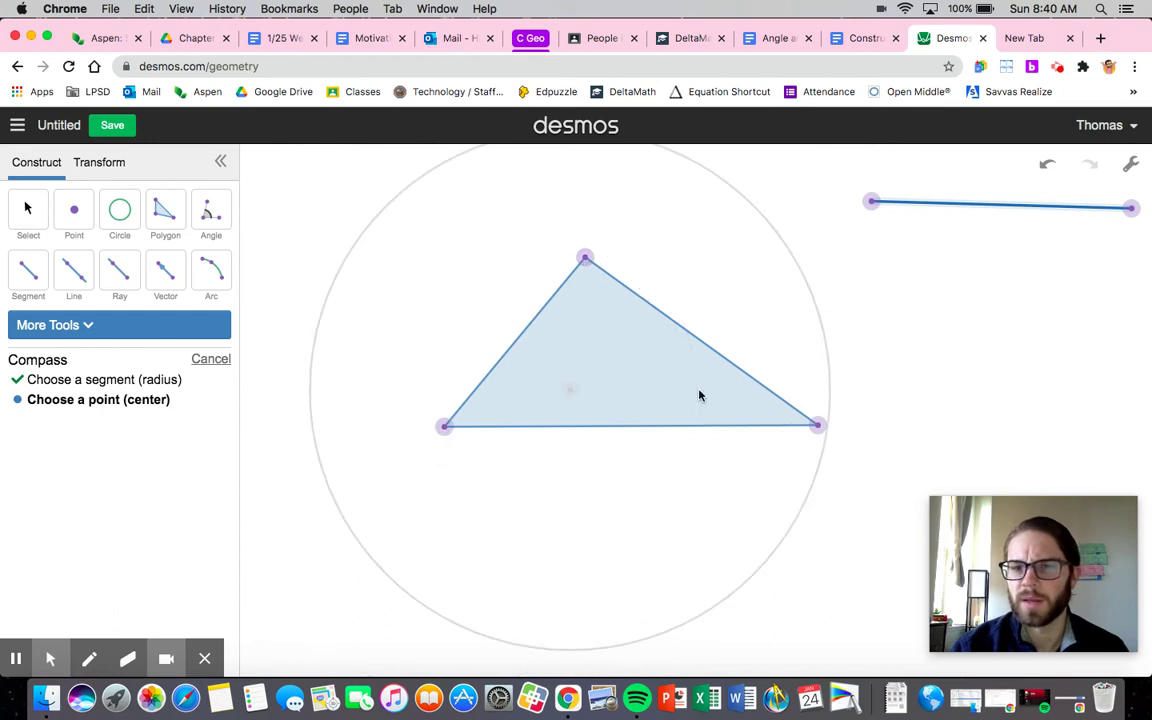
click(817, 425)
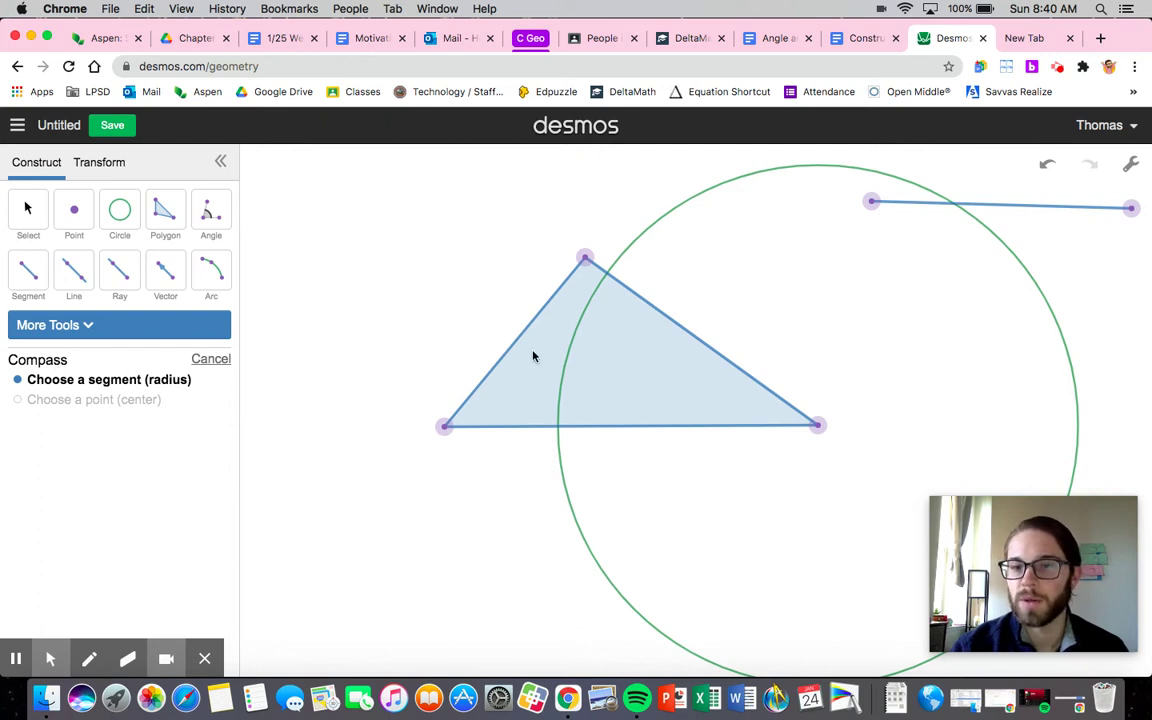
Construct two more Compass circles with the same radius segment, centered where the first circle crosses the triangle's upper-right side and base.
click(1061, 209)
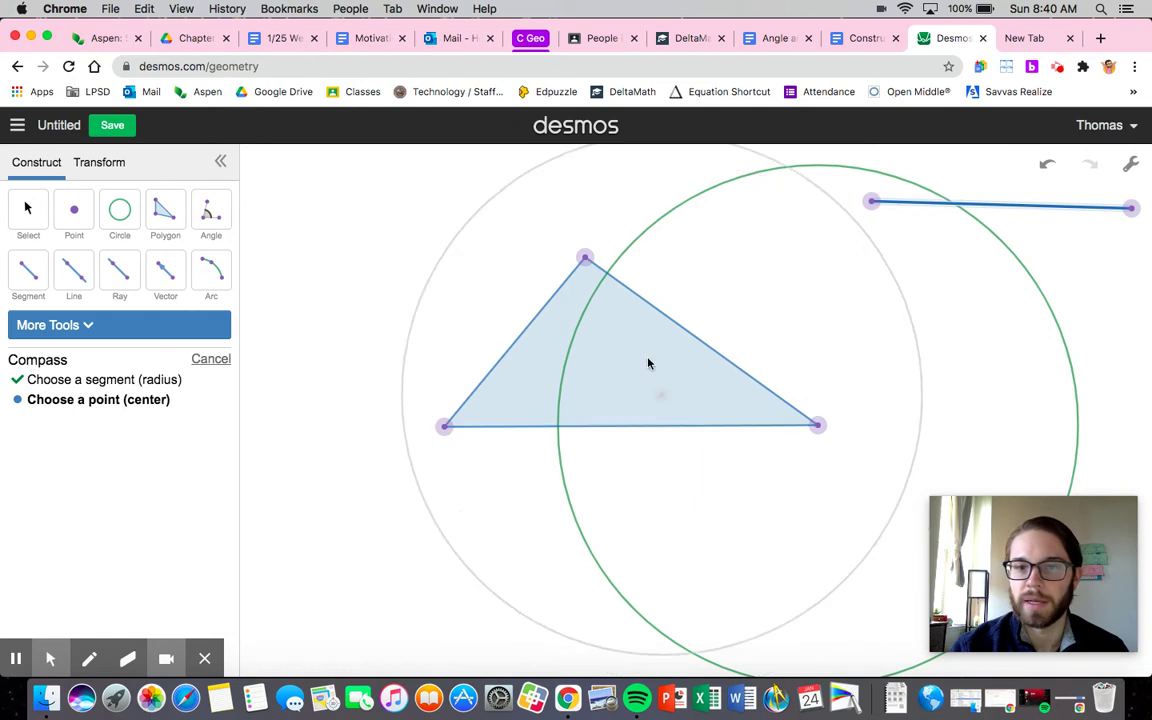
click(607, 274)
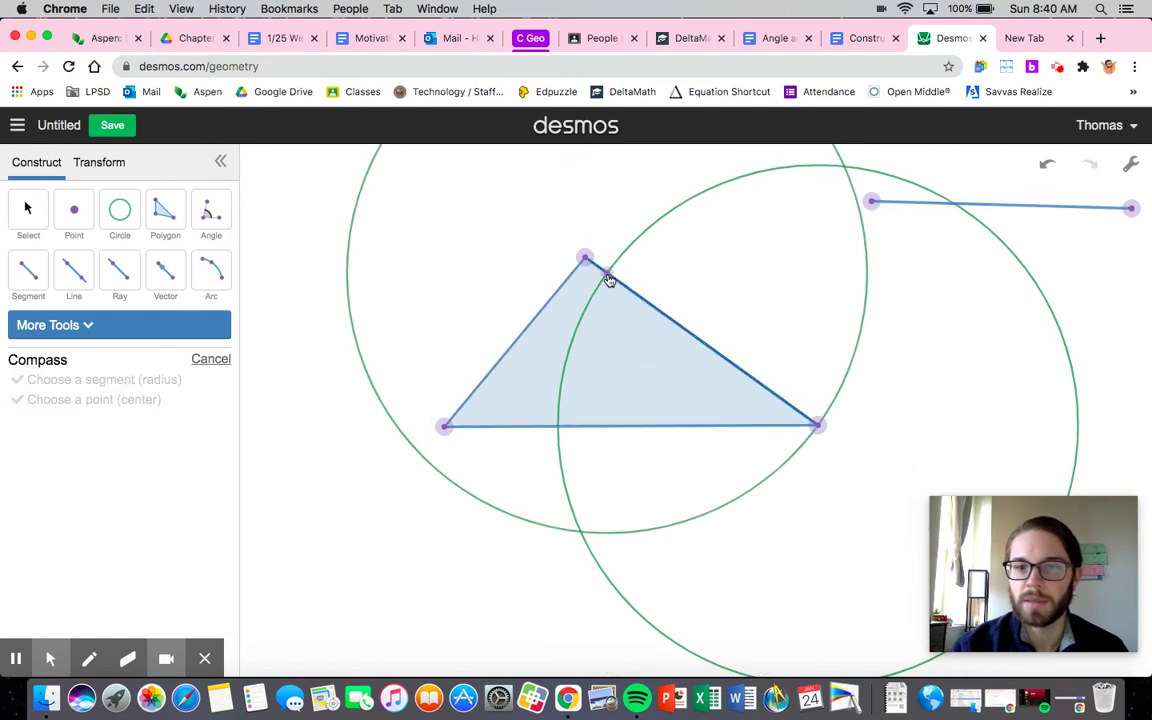
click(1029, 210)
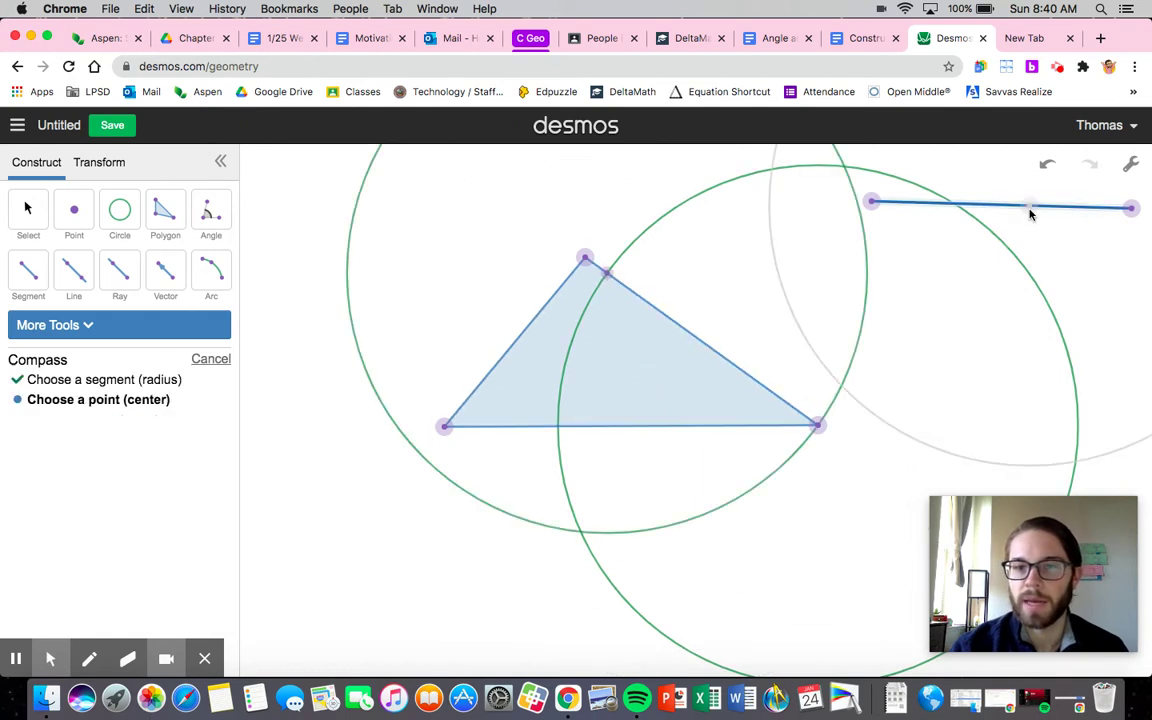
click(558, 428)
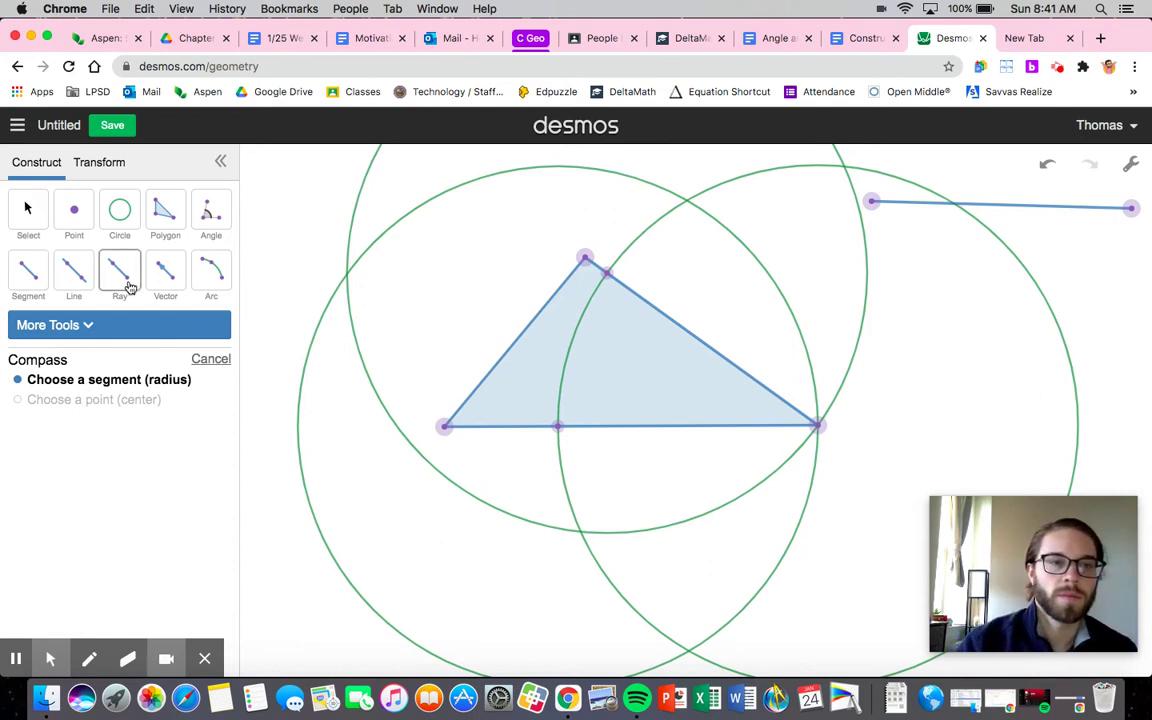
Draw a ray from the triangle's right vertex through the far intersection of the two newer circles, bisecting the angle.
click(120, 272)
click(817, 427)
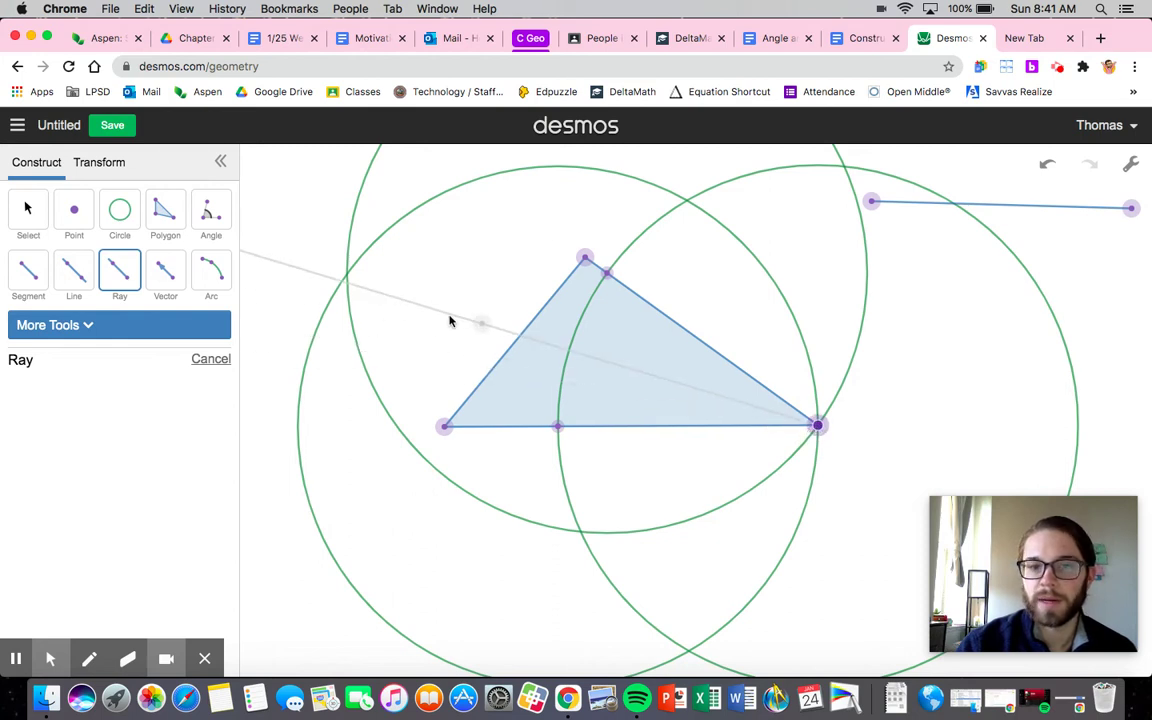
click(347, 274)
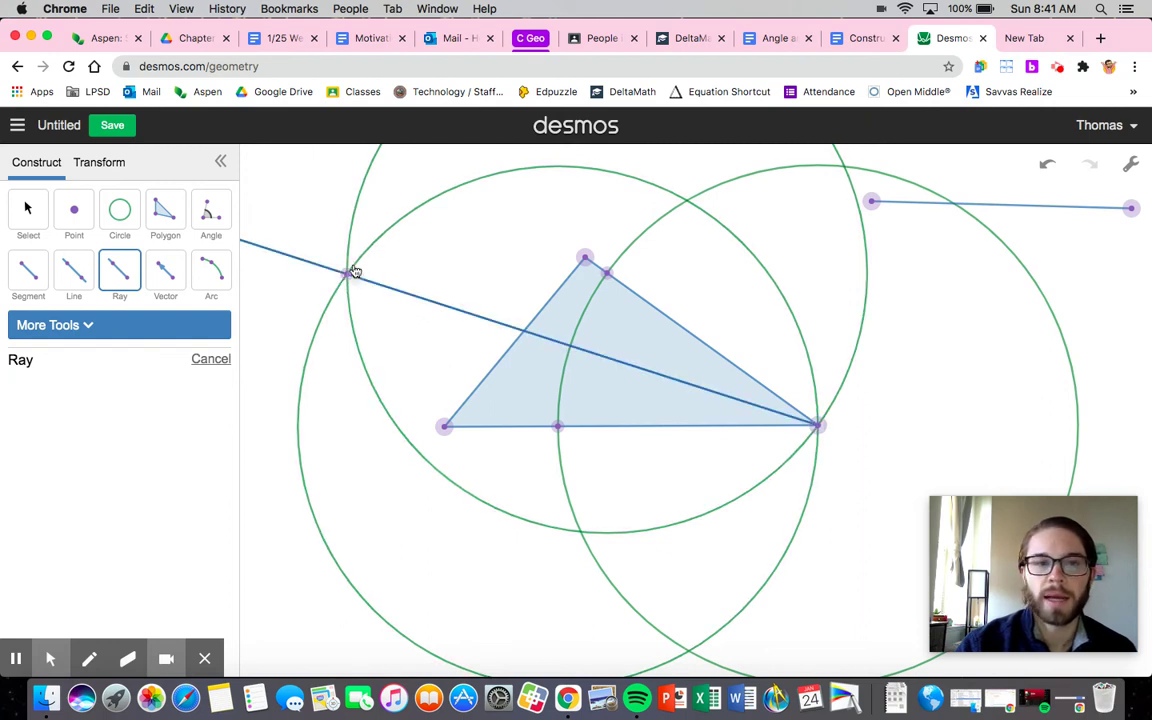
Measure the two angles at the right vertex between the bisecting ray and each adjoining side of the triangle.
click(211, 211)
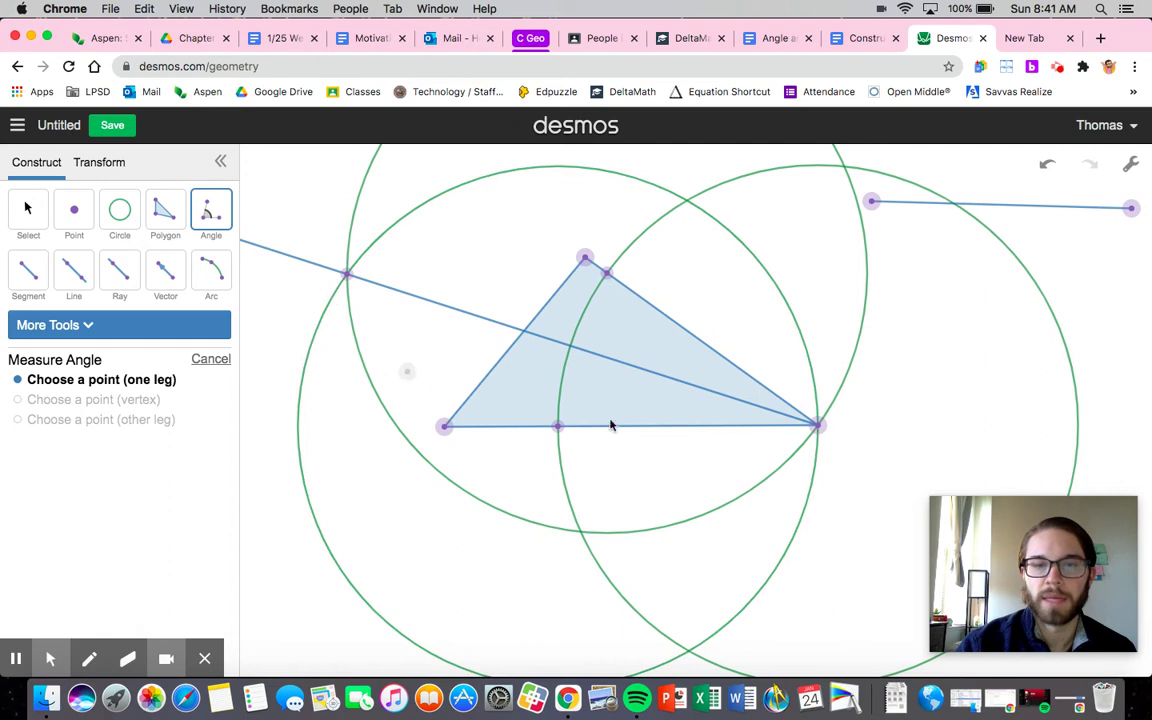
click(745, 427)
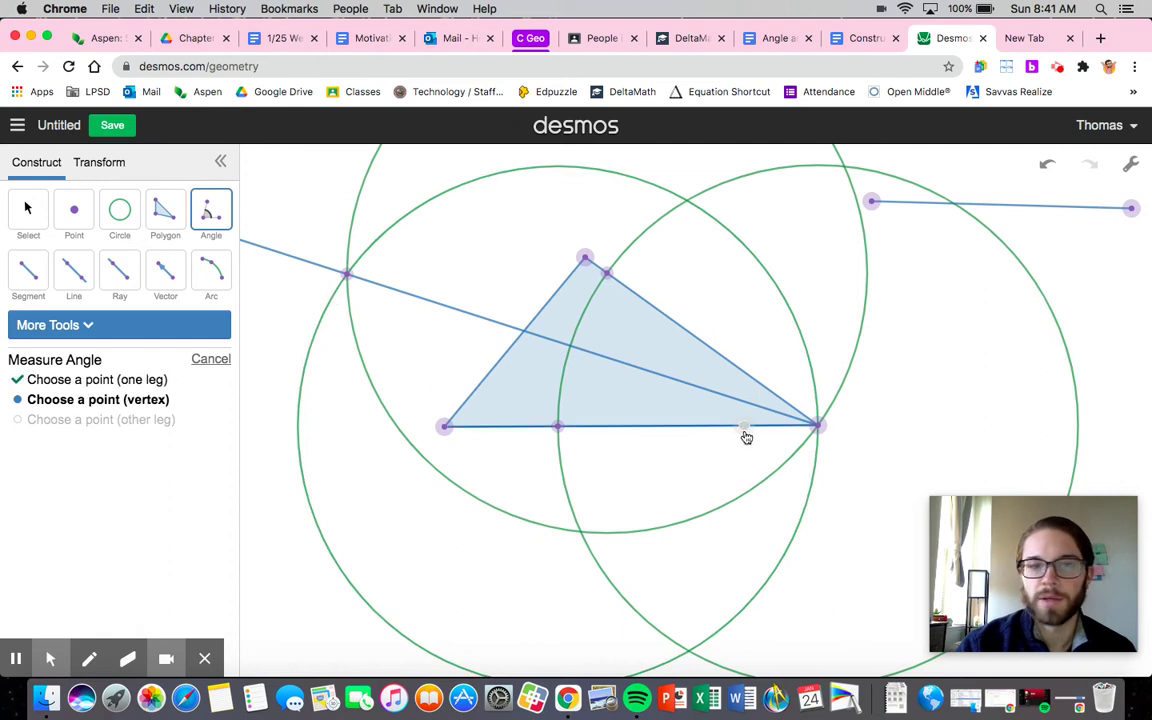
click(817, 428)
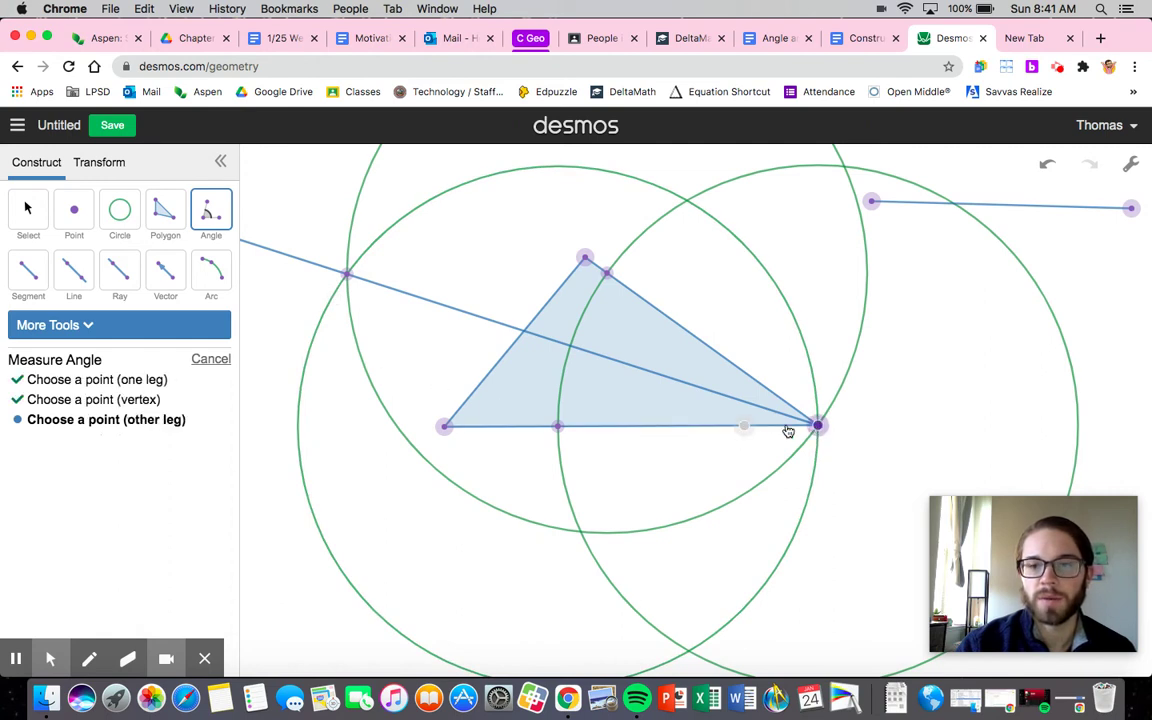
click(734, 399)
click(741, 371)
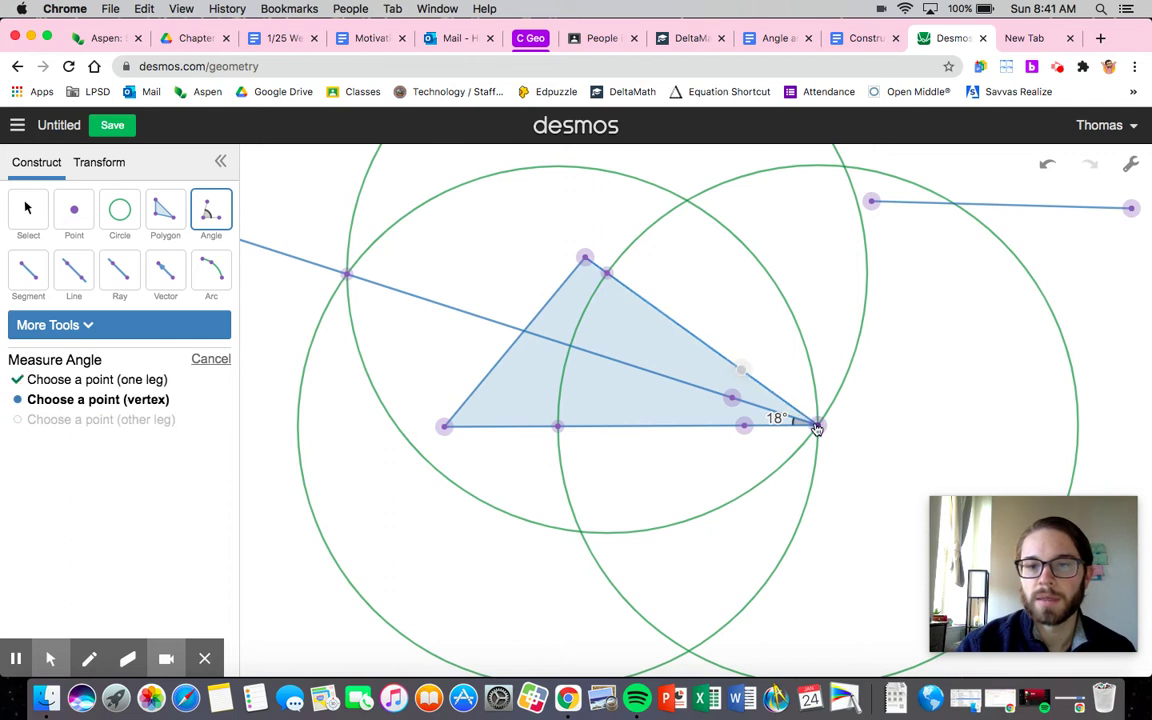
click(817, 428)
click(749, 403)
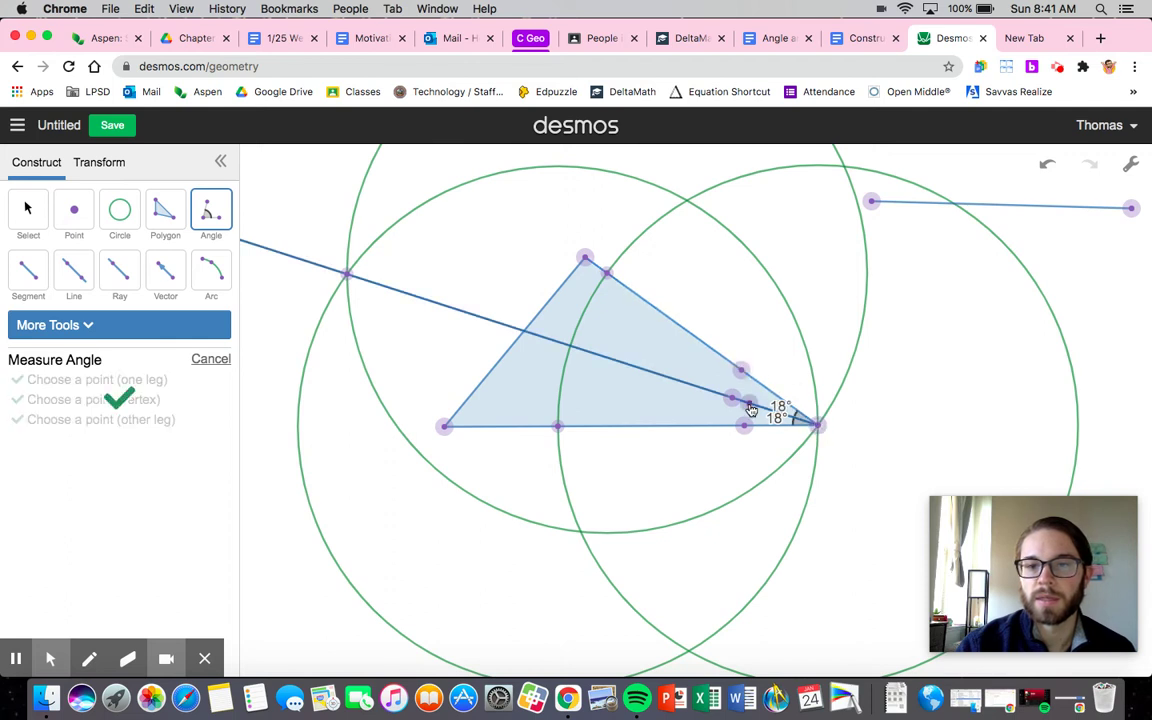
Measure the whole interior angle at the right vertex, from the upper side to the base.
click(719, 355)
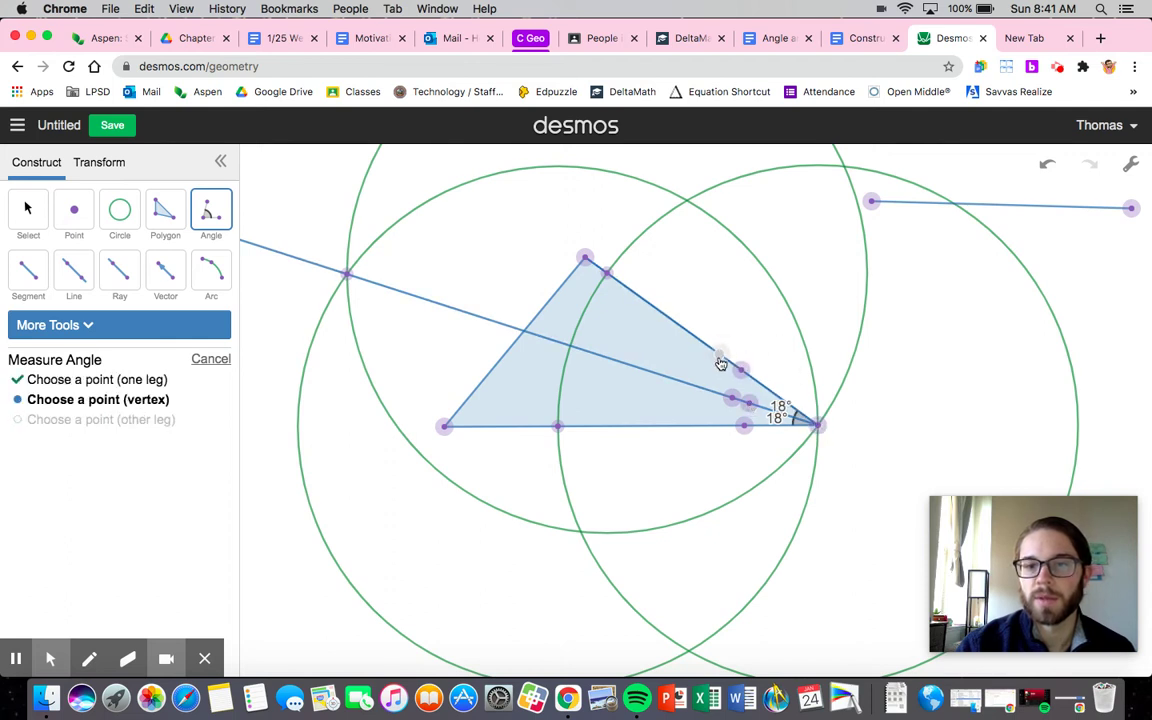
click(818, 428)
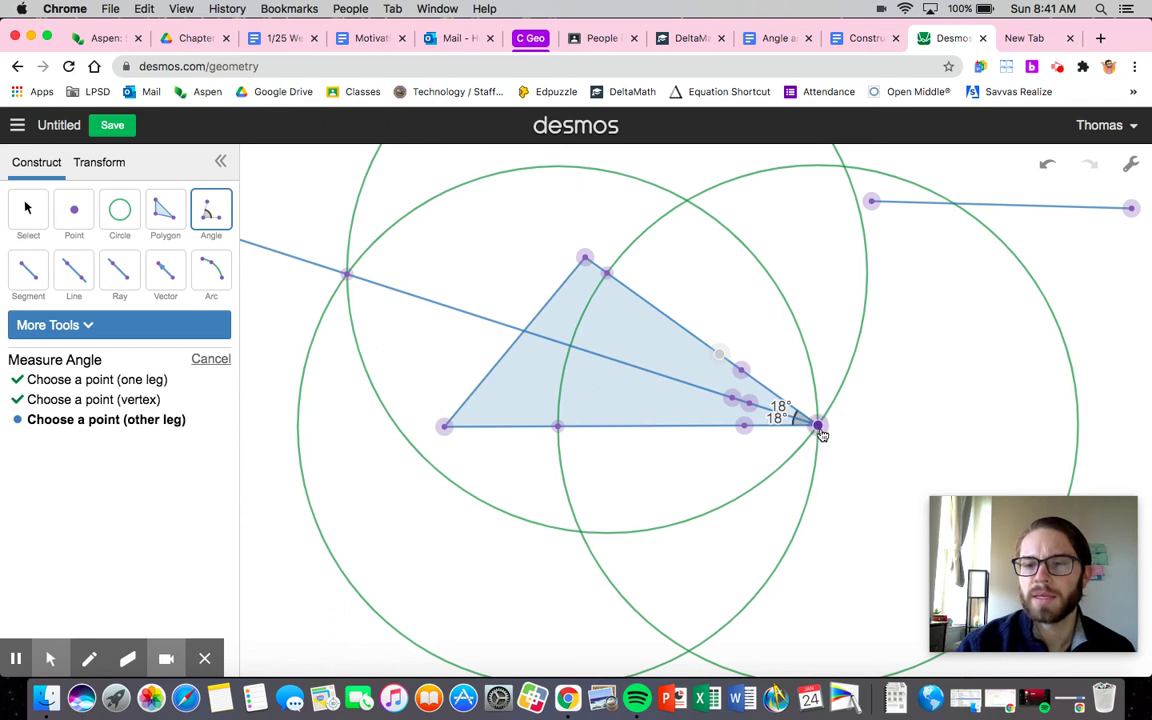
click(710, 427)
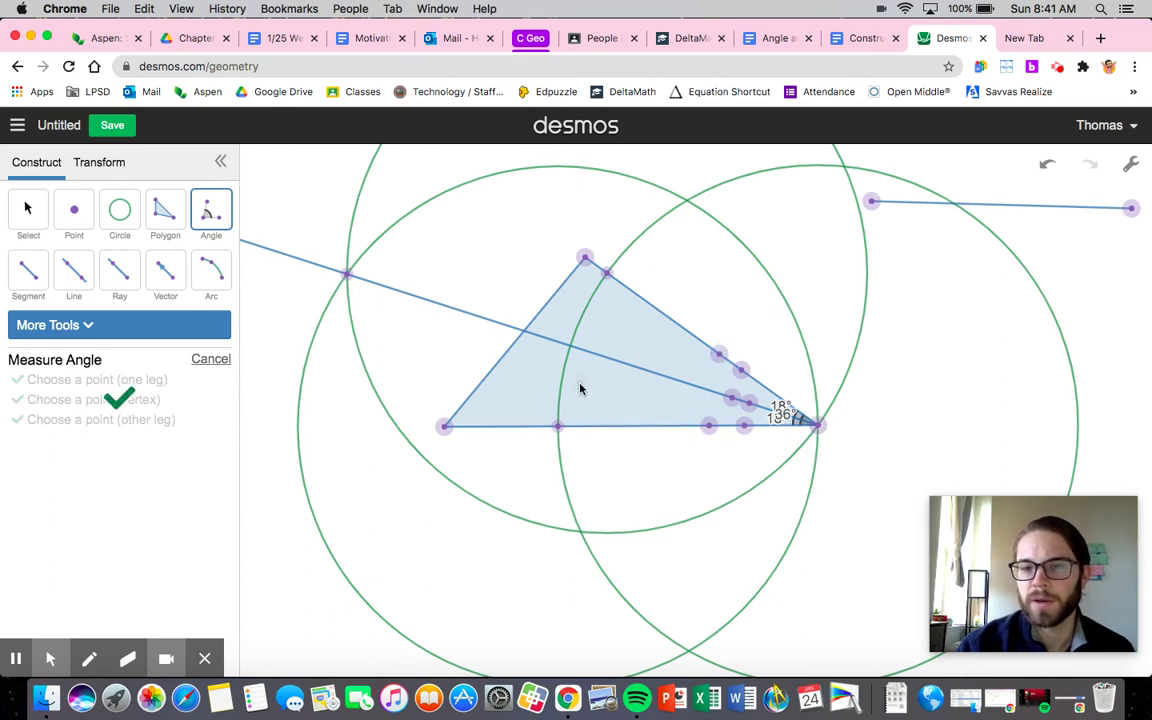
Reshape the triangle by moving its lower-left, upper and right vertices to check the bisector at different angles.
click(28, 207)
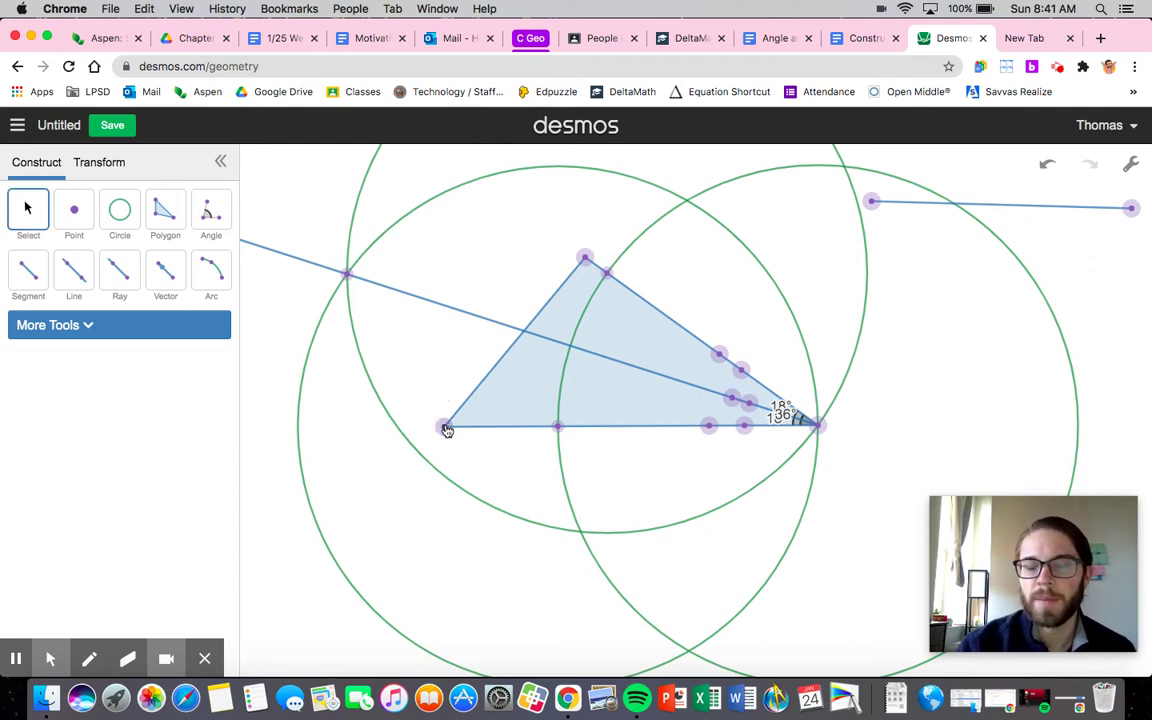
drag(447, 428, 491, 532)
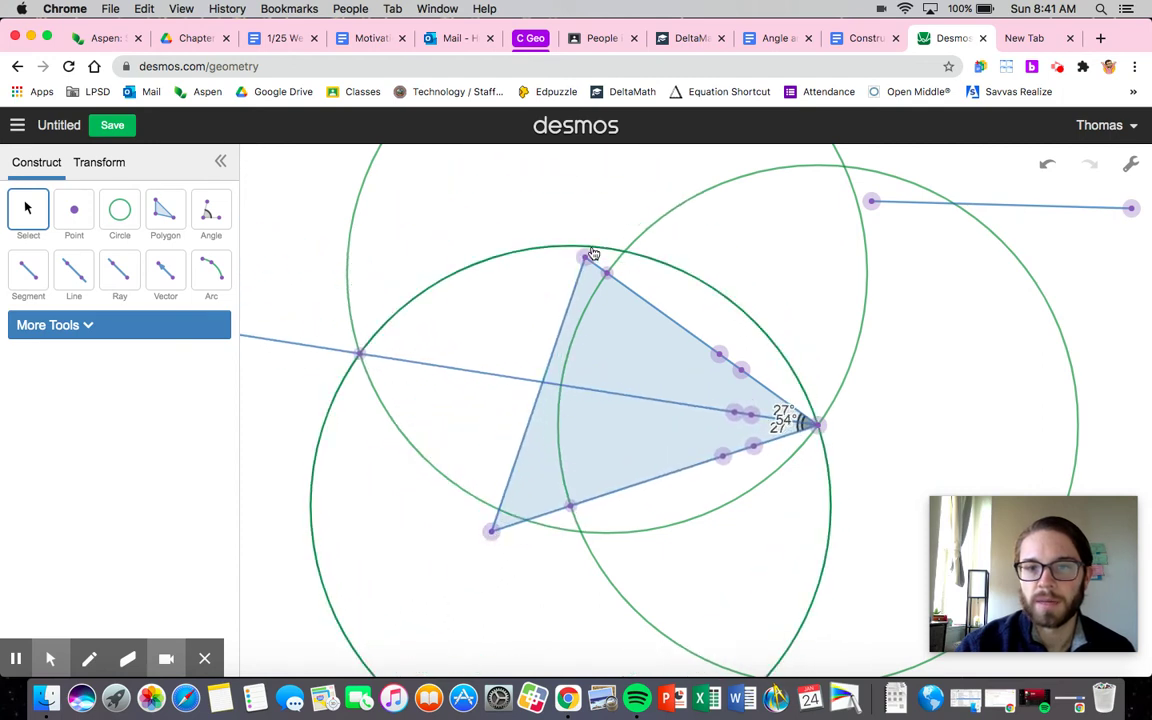
drag(586, 255, 535, 213)
mouse_move(832, 443)
mouse_down()
mouse_move(859, 485)
mouse_move(862, 452)
mouse_move(833, 387)
mouse_move(793, 429)
mouse_move(848, 449)
mouse_move(842, 441)
mouse_up()
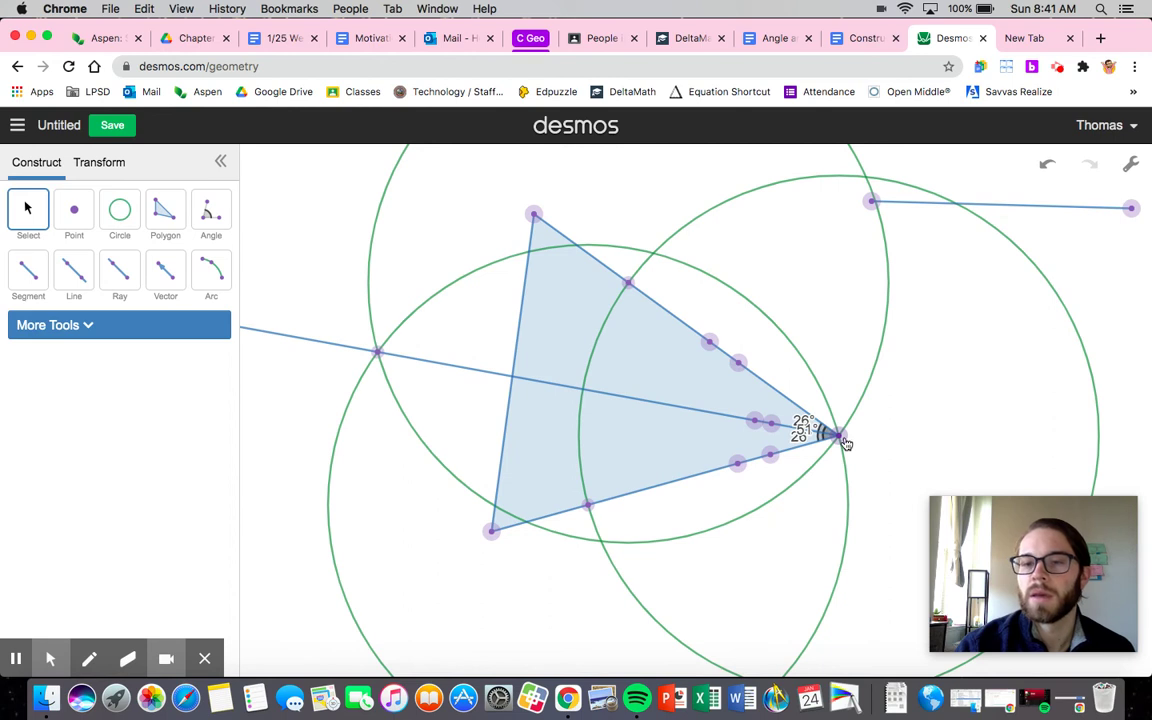
drag(845, 443, 818, 458)
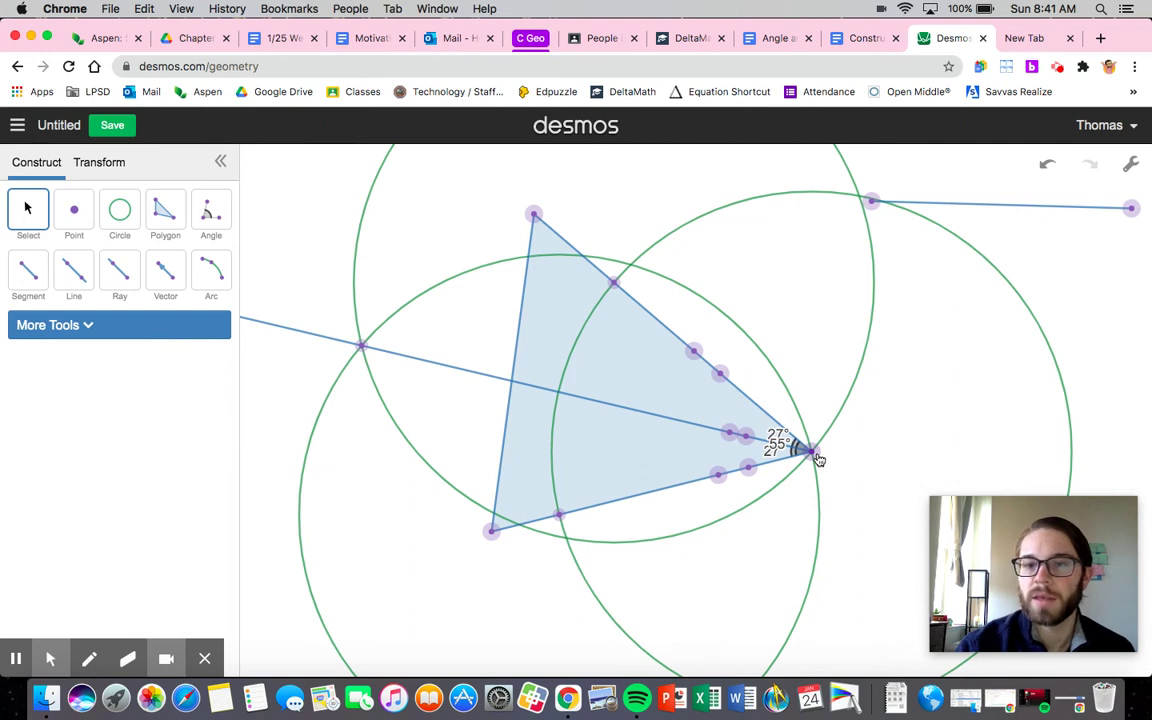
drag(818, 458, 889, 418)
mouse_move(536, 214)
mouse_down()
mouse_move(350, 172)
mouse_move(477, 342)
mouse_move(533, 213)
mouse_up()
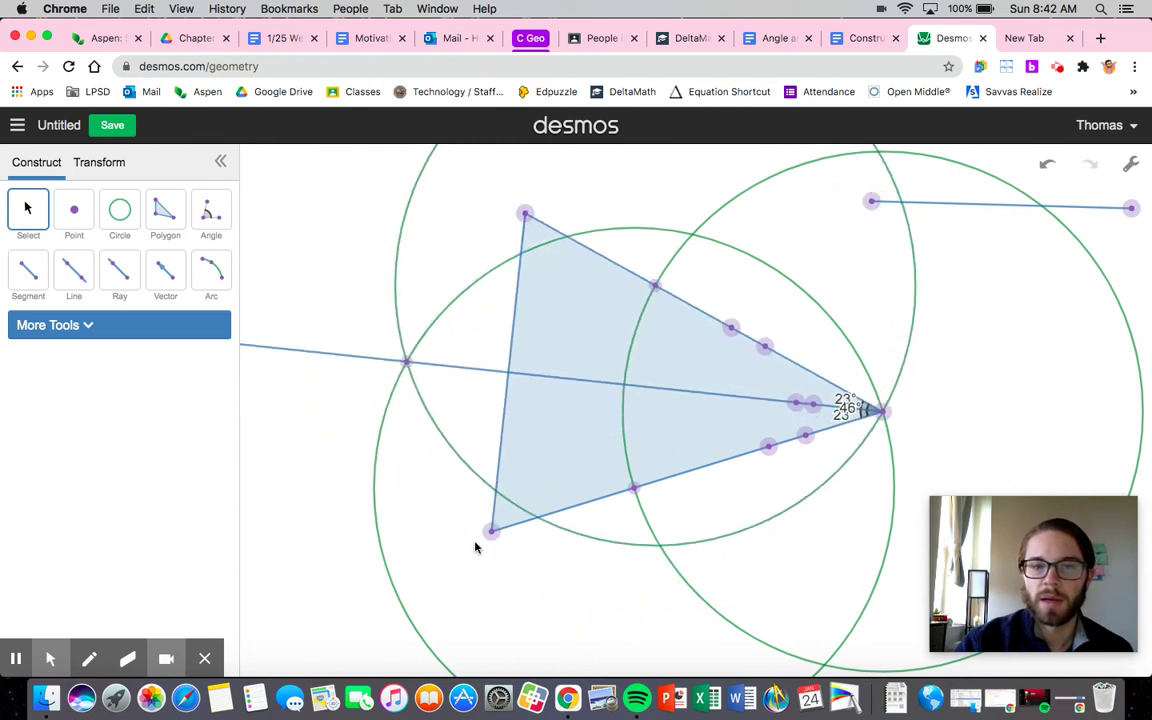
Test the compass radius by moving the upper vertex to a 76° angle and back, shortening the radius segment in between.
drag(526, 214, 767, 210)
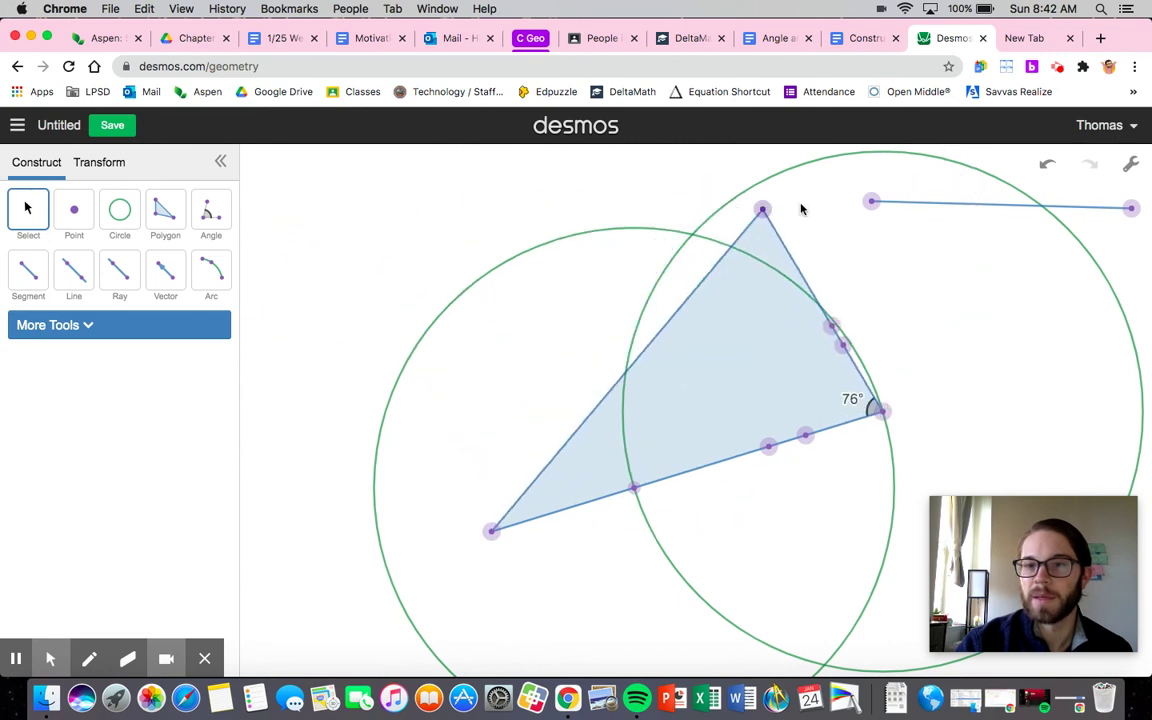
drag(873, 208, 981, 215)
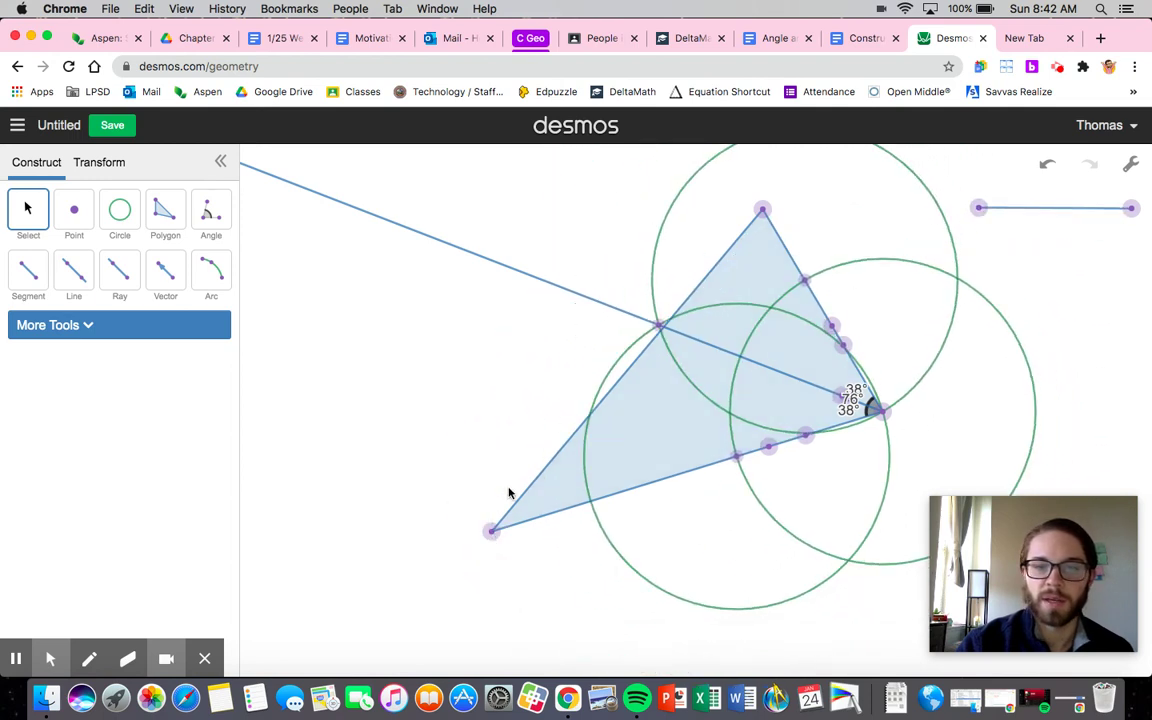
drag(762, 214, 535, 214)
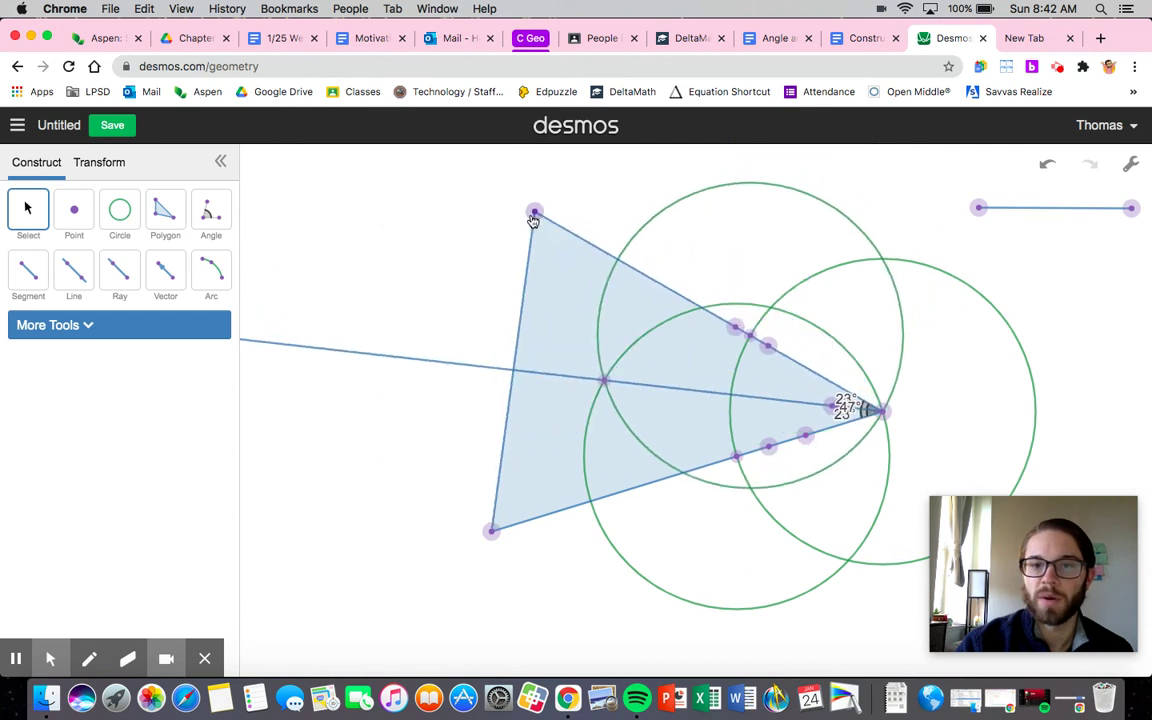
Hide all three compass circles, leaving the triangle, ray and angle measurements displayed.
click(737, 313)
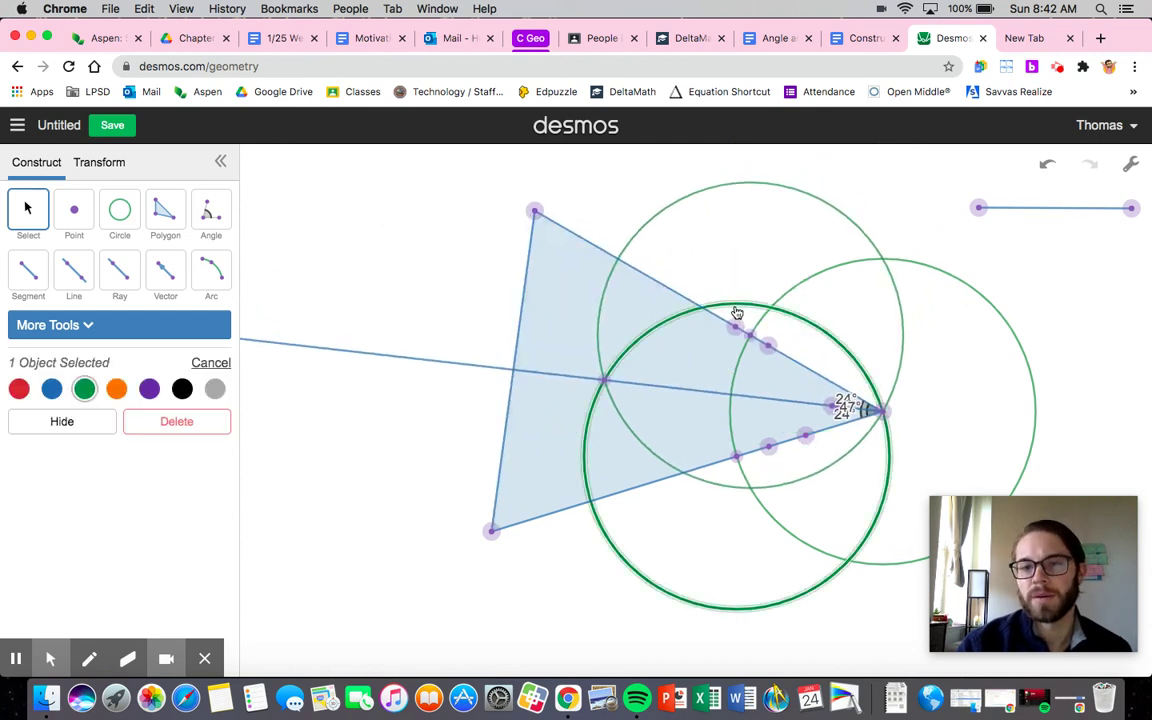
click(70, 424)
click(686, 199)
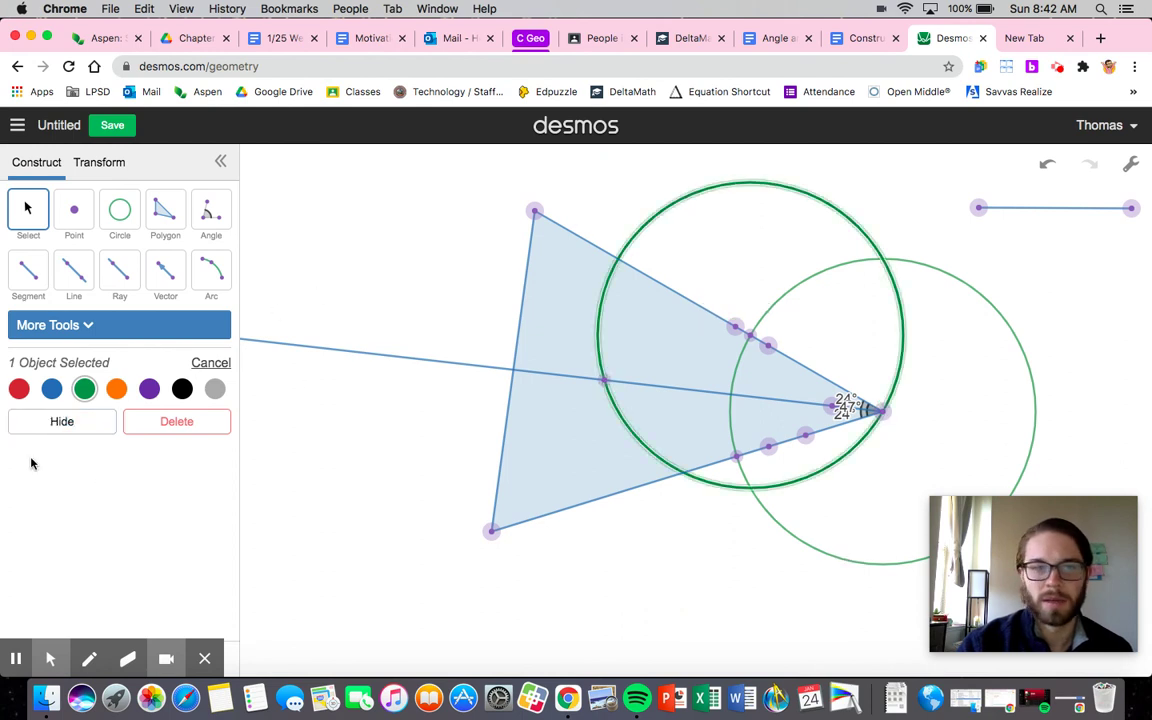
click(57, 423)
click(61, 421)
click(74, 426)
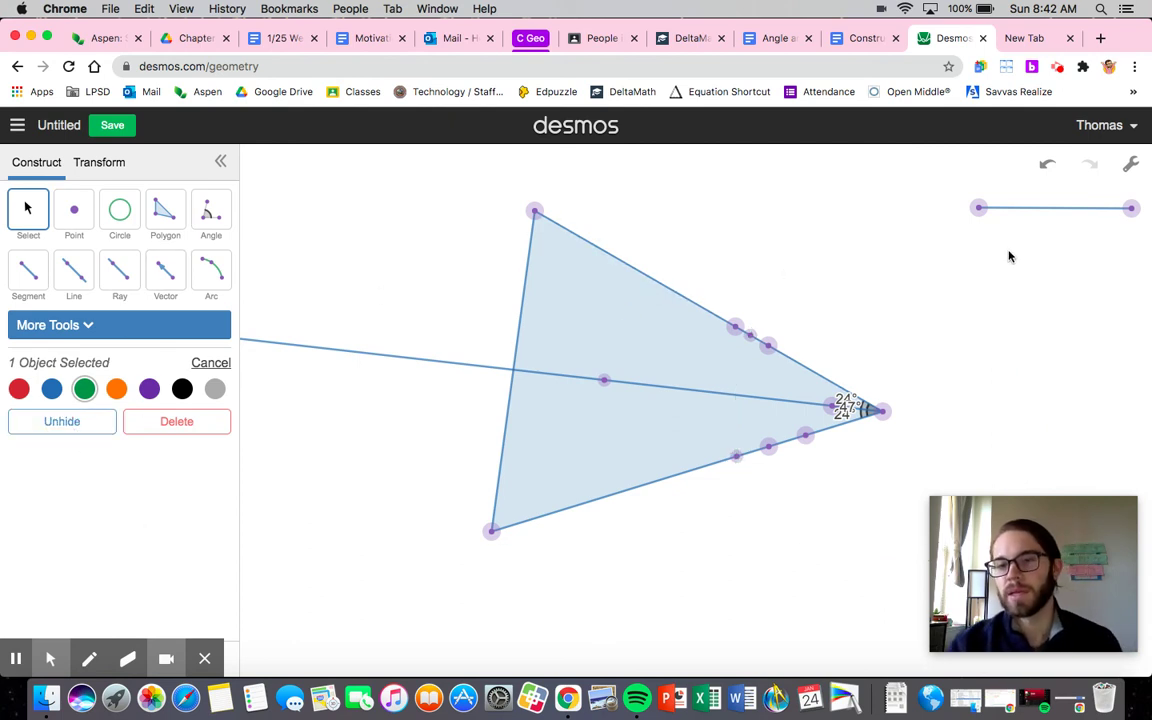
Lengthen the radius segment by moving its left endpoint outward to just above the triangle's right vertex.
drag(979, 210, 866, 209)
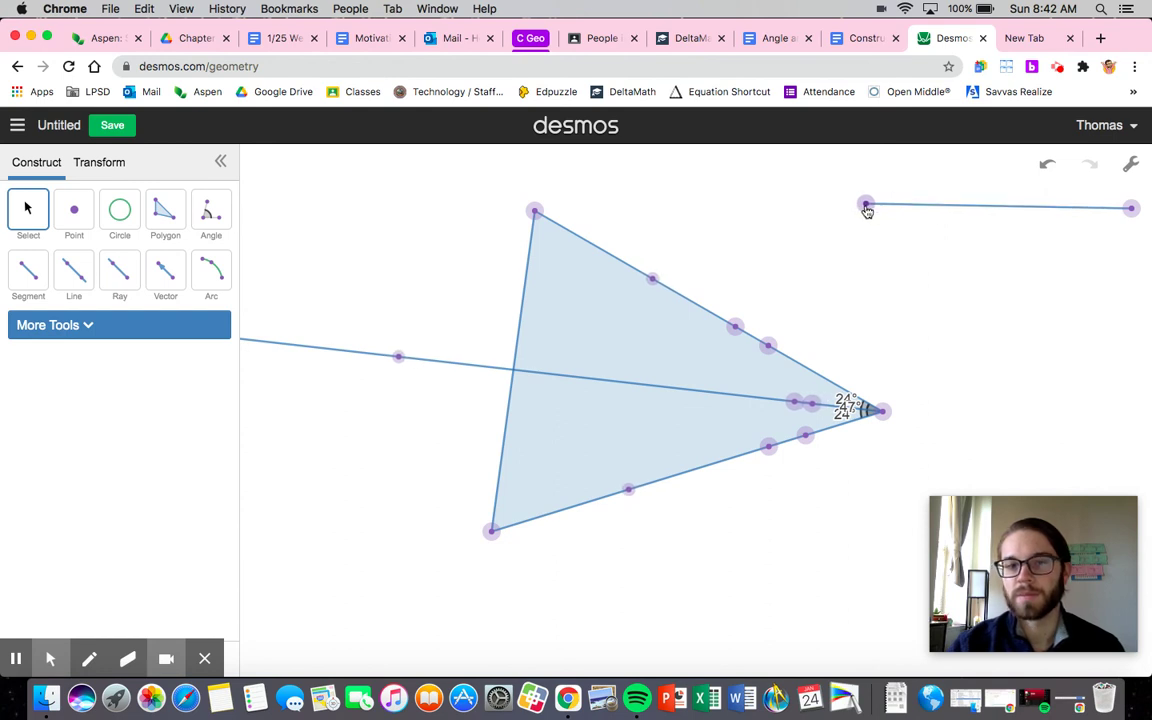